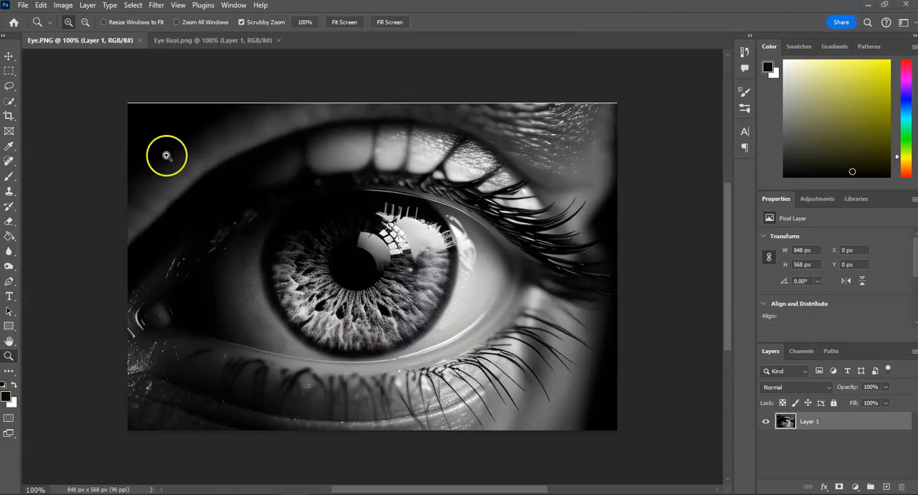
# Step: Check the coloured reference image Eye Real.png and add a new empty layer above the photo in Eye.PNG
pyautogui.click(178, 43)
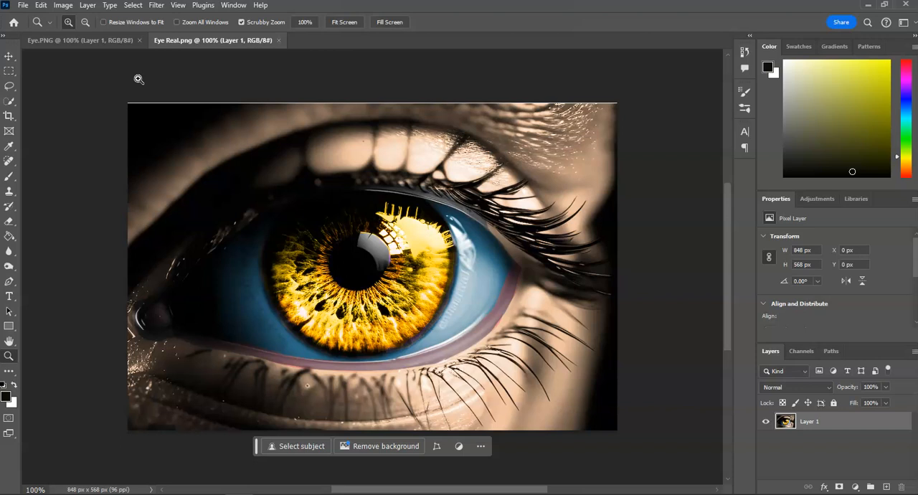
pyautogui.click(86, 42)
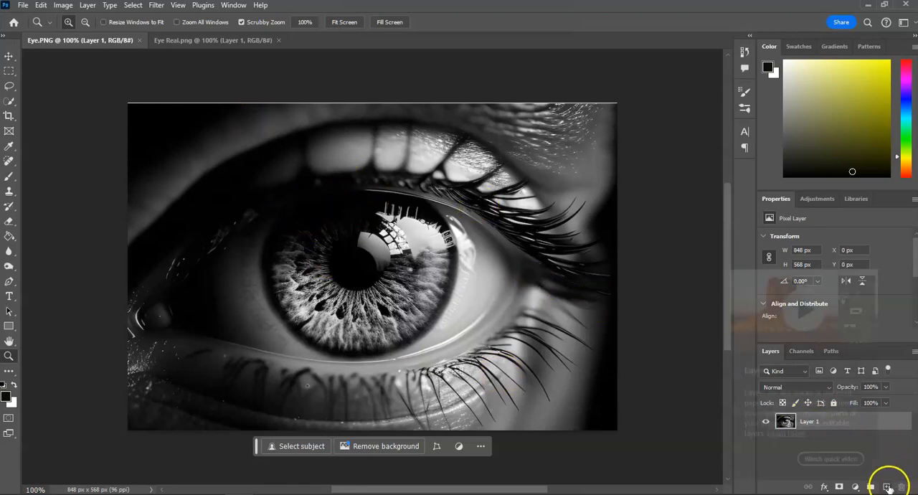
pyautogui.click(887, 486)
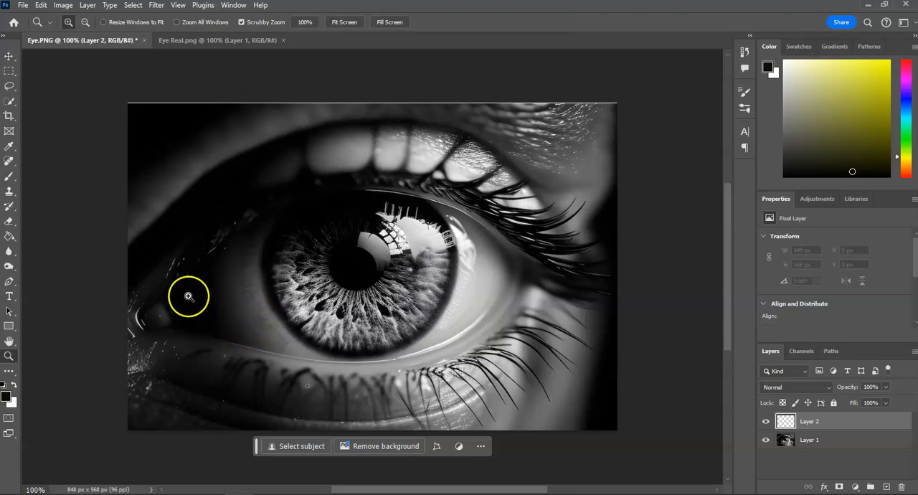
# Step: Set up the Brush tool with a size of 86 px and a bright yellow foreground colour
pyautogui.click(10, 101)
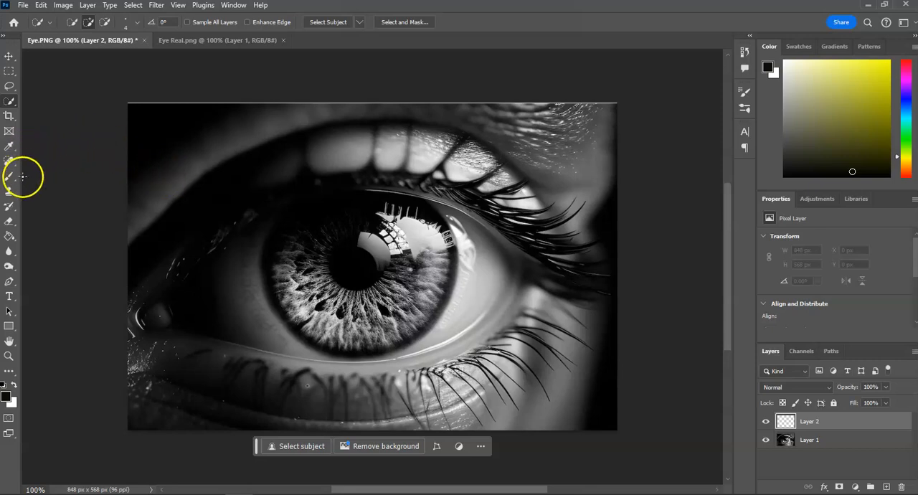
pyautogui.click(7, 179)
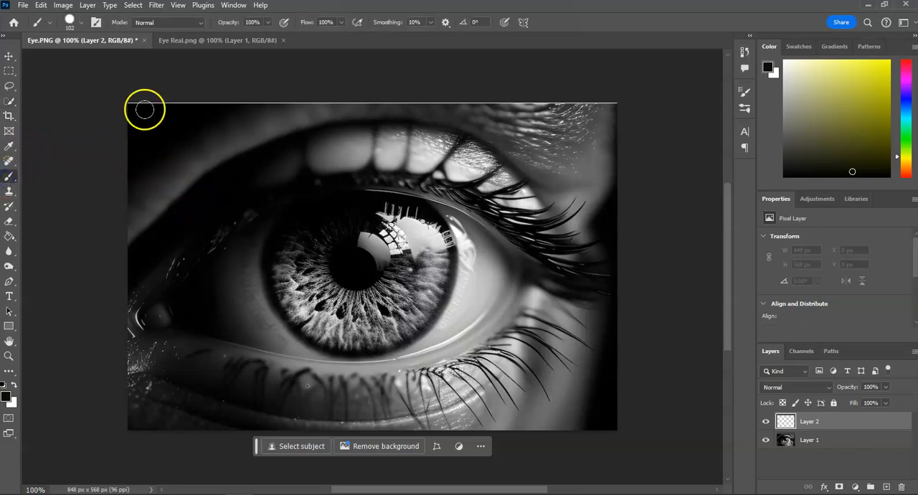
pyautogui.click(80, 24)
pyautogui.moveTo(96, 57); pyautogui.dragTo(96, 60)
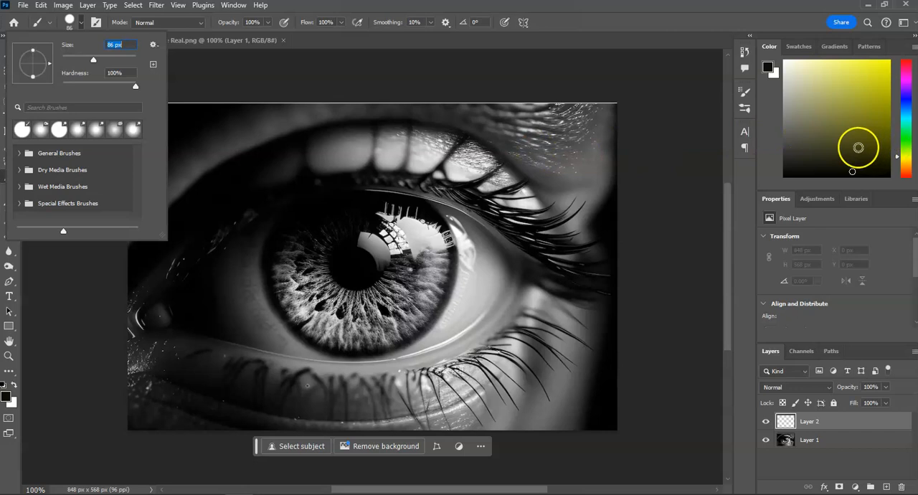
pyautogui.click(878, 66)
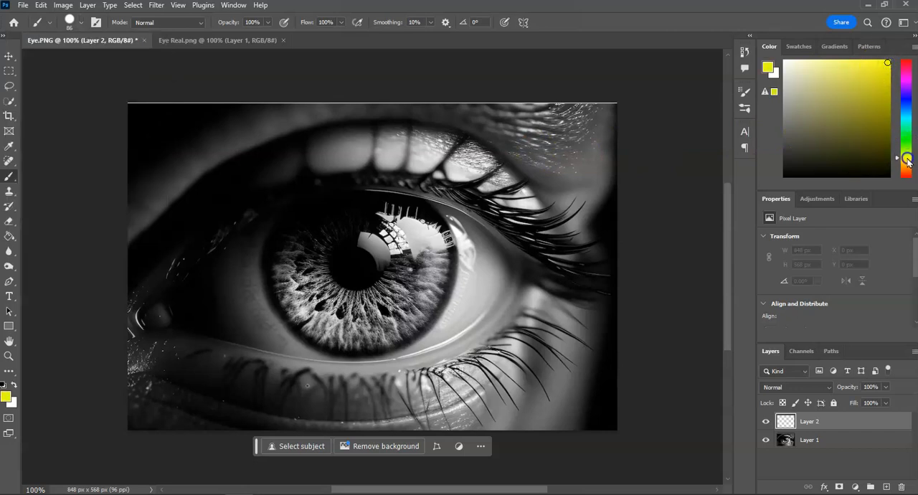
pyautogui.click(884, 63)
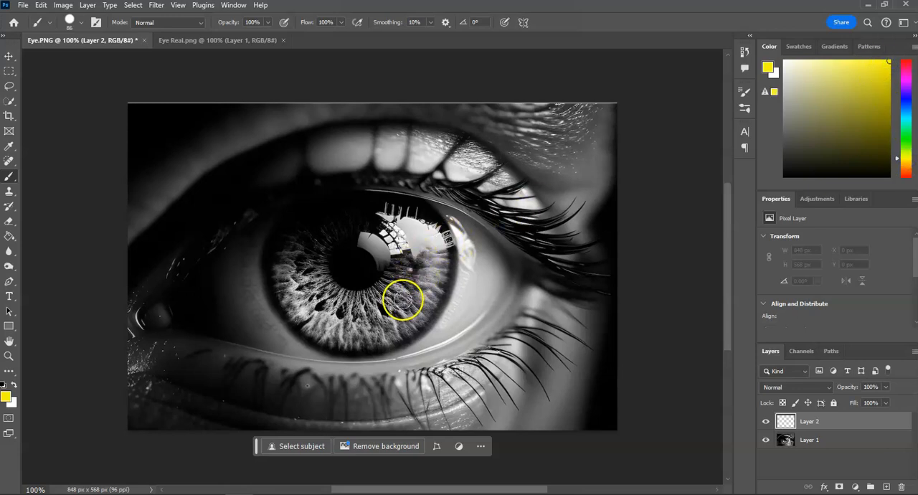
# Step: Paint a yellow U-shaped band over the right, lower and left parts of the iris, leaving the pupil uncovered
pyautogui.click(407, 298)
pyautogui.moveTo(408, 296); pyautogui.dragTo(419, 238)
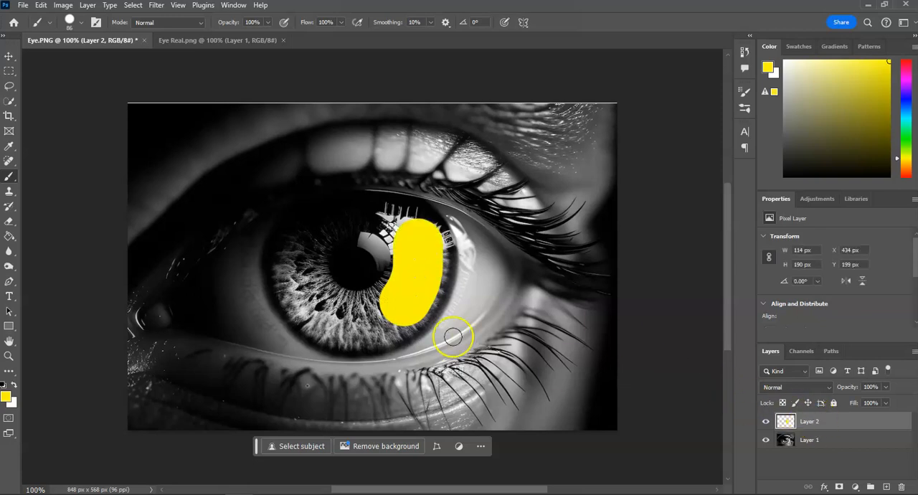
pyautogui.moveTo(400, 308)
pyautogui.mouseDown()
pyautogui.moveTo(327, 318)
pyautogui.moveTo(302, 292)
pyautogui.moveTo(298, 241)
pyautogui.mouseUp()
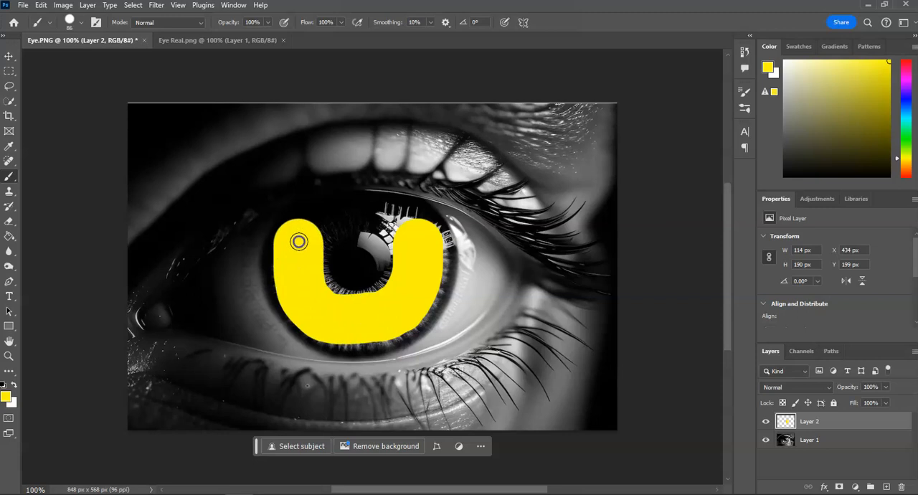
# Step: Reduce the brush size to 25 px and paint yellow over the uncovered iris streaks around the pupil's lower and side edges
pyautogui.click(81, 21)
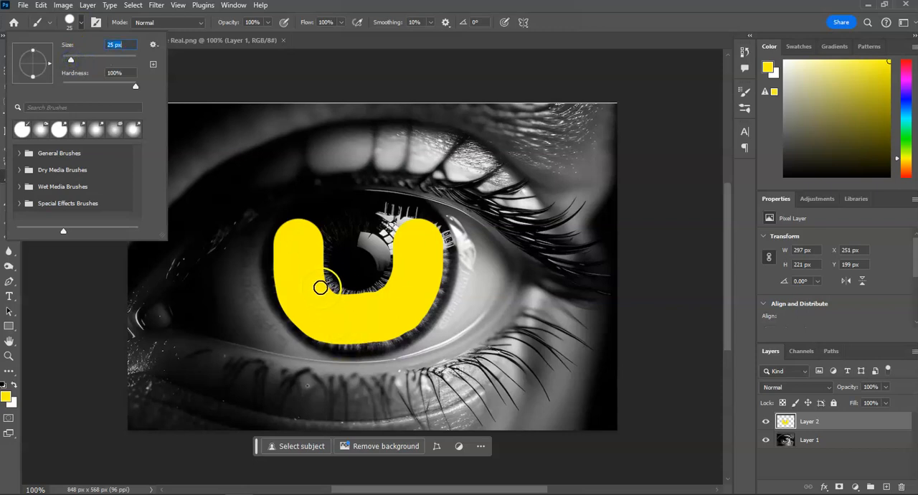
pyautogui.press('Return')
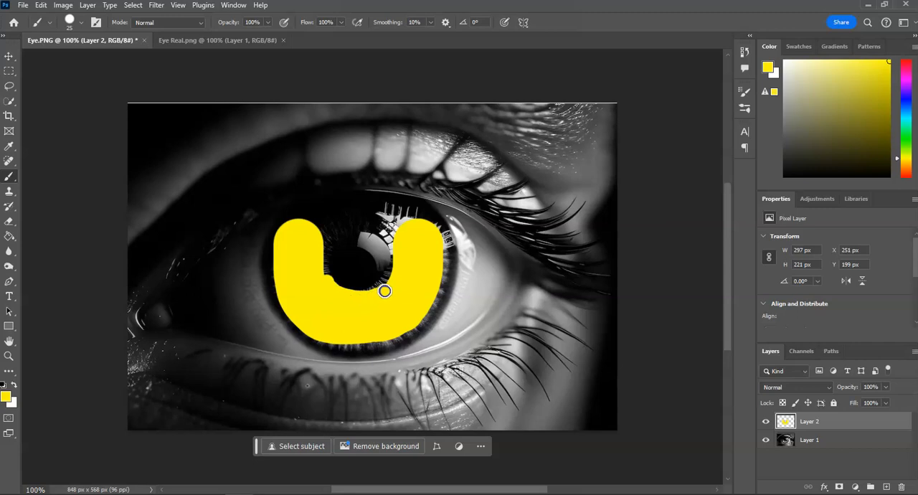
pyautogui.click(9, 356)
pyautogui.moveTo(362, 280); pyautogui.dragTo(438, 293)
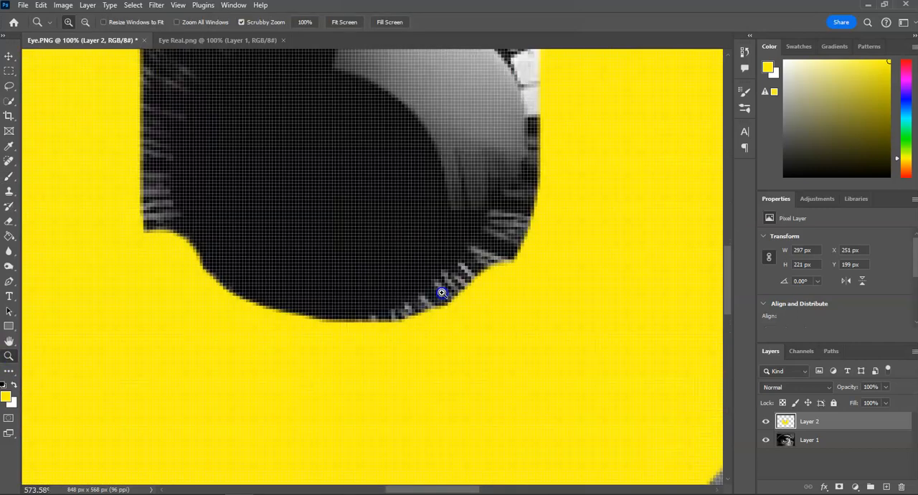
pyautogui.click(13, 178)
pyautogui.moveTo(389, 355)
pyautogui.mouseDown()
pyautogui.moveTo(439, 339)
pyautogui.moveTo(515, 266)
pyautogui.mouseUp()
pyautogui.moveTo(566, 136)
pyautogui.mouseDown()
pyautogui.moveTo(572, 153)
pyautogui.moveTo(559, 206)
pyautogui.moveTo(491, 284)
pyautogui.mouseUp()
pyautogui.moveTo(146, 252)
pyautogui.mouseDown()
pyautogui.moveTo(132, 138)
pyautogui.moveTo(152, 81)
pyautogui.mouseUp()
pyautogui.moveTo(575, 120); pyautogui.dragTo(559, 78)
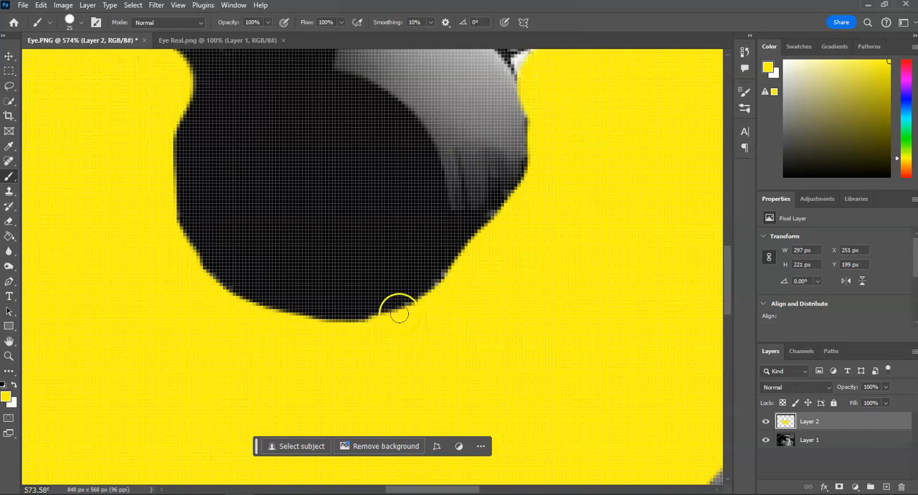
# Step: Paint yellow over the light reflections in the upper right part of the iris
pyautogui.press('h')
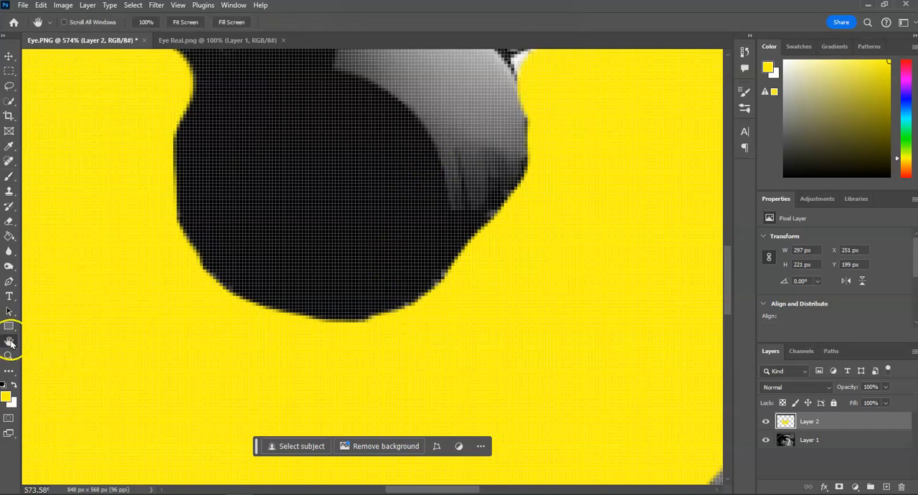
pyautogui.moveTo(558, 169); pyautogui.dragTo(524, 412)
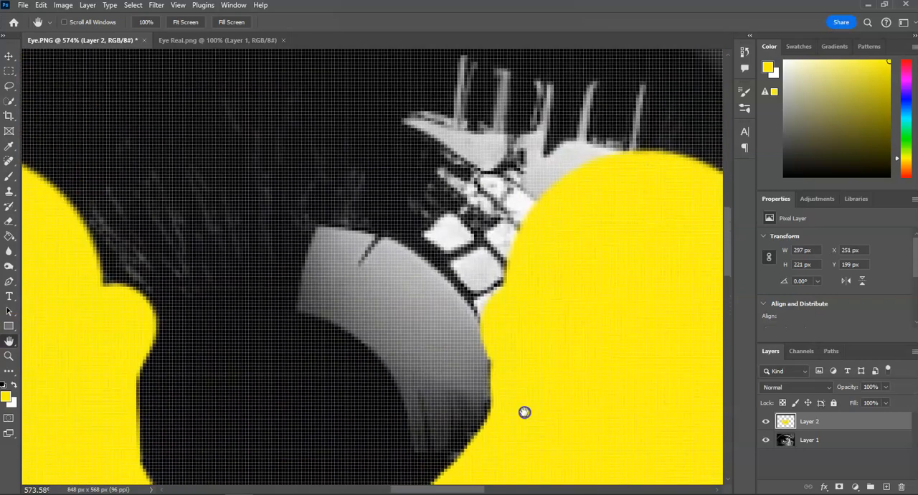
pyautogui.moveTo(437, 228); pyautogui.dragTo(268, 328)
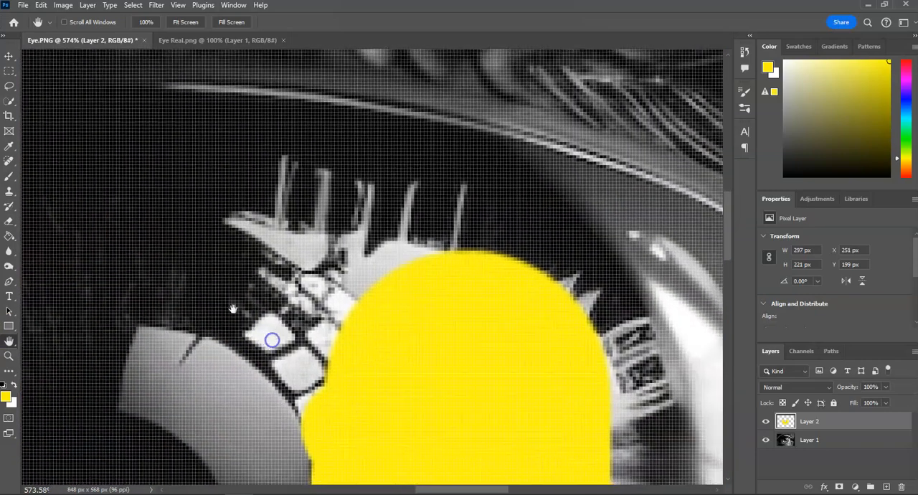
pyautogui.click(10, 174)
pyautogui.moveTo(322, 376)
pyautogui.mouseDown()
pyautogui.moveTo(283, 326)
pyautogui.moveTo(215, 292)
pyautogui.moveTo(298, 340)
pyautogui.moveTo(363, 336)
pyautogui.moveTo(292, 269)
pyautogui.moveTo(218, 252)
pyautogui.moveTo(444, 274)
pyautogui.moveTo(353, 228)
pyautogui.moveTo(239, 216)
pyautogui.moveTo(395, 210)
pyautogui.moveTo(270, 156)
pyautogui.moveTo(314, 143)
pyautogui.moveTo(540, 197)
pyautogui.moveTo(574, 226)
pyautogui.moveTo(457, 229)
pyautogui.moveTo(609, 320)
pyautogui.mouseUp()
# Step: Extend the yellow paint along the right outer edge of the iris beside the white highlight
pyautogui.press('space')
pyautogui.moveTo(603, 372); pyautogui.dragTo(234, 189)
pyautogui.moveTo(192, 209); pyautogui.dragTo(167, 188)
pyautogui.scroll(-1, 172, 189)
pyautogui.scroll(3, 185, 239)
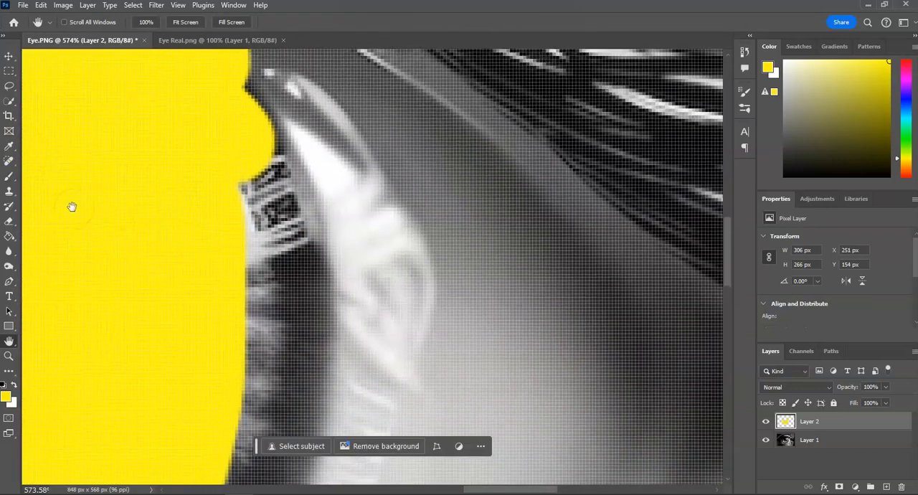
pyautogui.click(10, 176)
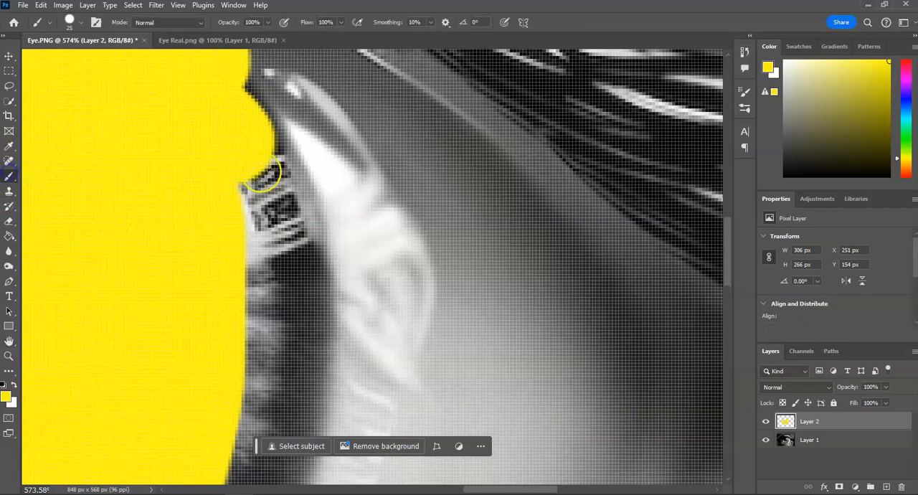
pyautogui.moveTo(223, 108)
pyautogui.mouseDown()
pyautogui.moveTo(280, 246)
pyautogui.moveTo(284, 207)
pyautogui.moveTo(271, 185)
pyautogui.moveTo(305, 305)
pyautogui.moveTo(273, 431)
pyautogui.moveTo(257, 293)
pyautogui.mouseUp()
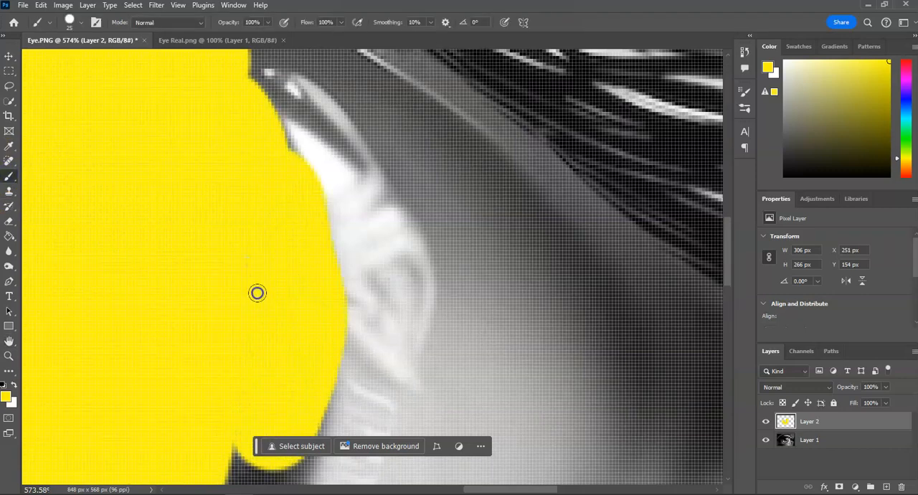
pyautogui.moveTo(247, 440); pyautogui.dragTo(245, 452)
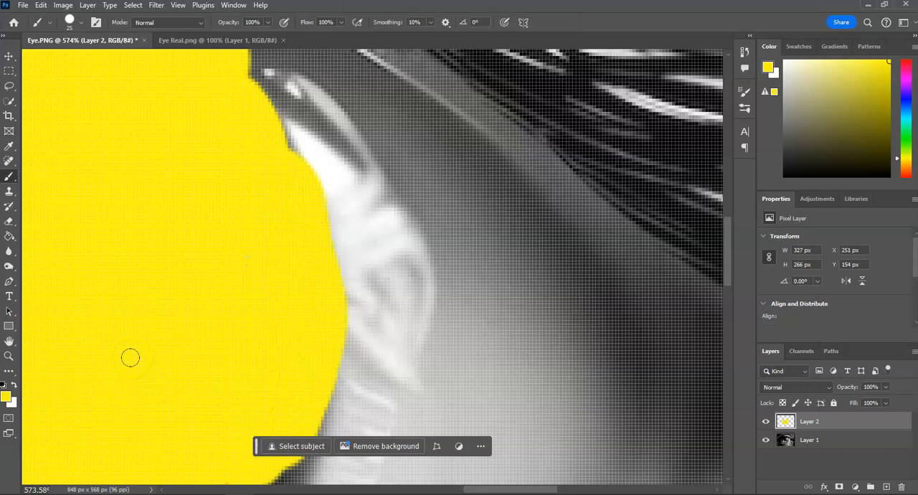
# Step: Paint yellow along the iris's lower and left outer rim and set the yellow layer's blend mode to Overlay
pyautogui.click(9, 356)
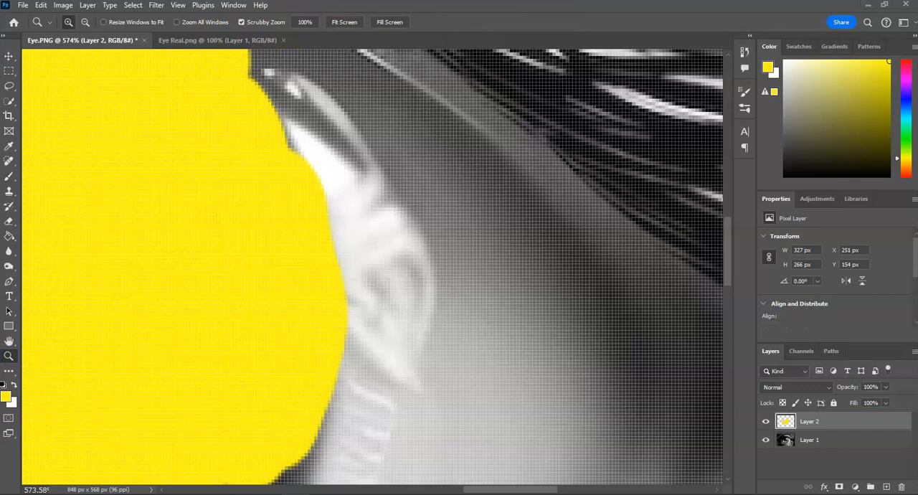
pyautogui.click(334, 23)
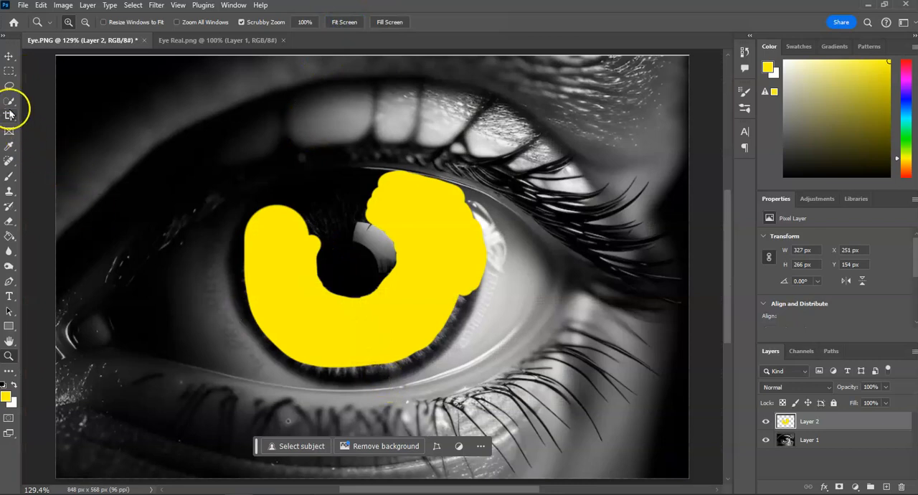
pyautogui.click(9, 175)
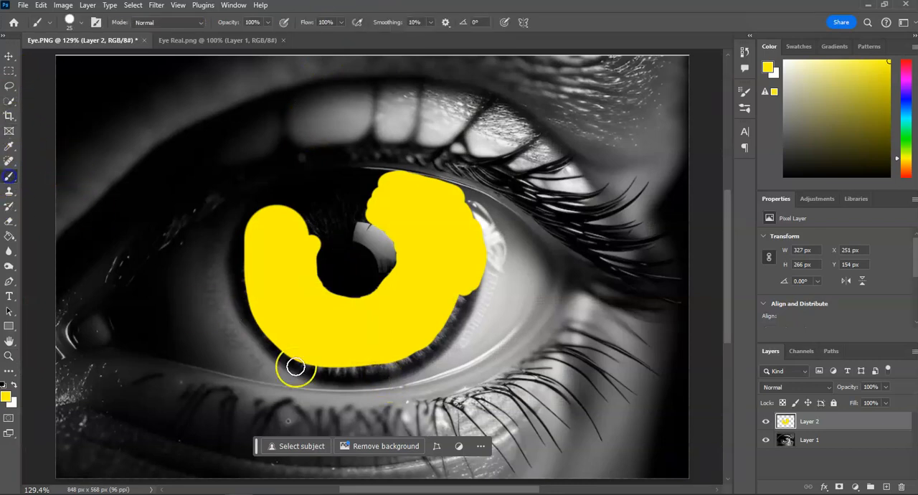
pyautogui.moveTo(310, 366)
pyautogui.mouseDown()
pyautogui.moveTo(411, 359)
pyautogui.moveTo(469, 287)
pyautogui.mouseUp()
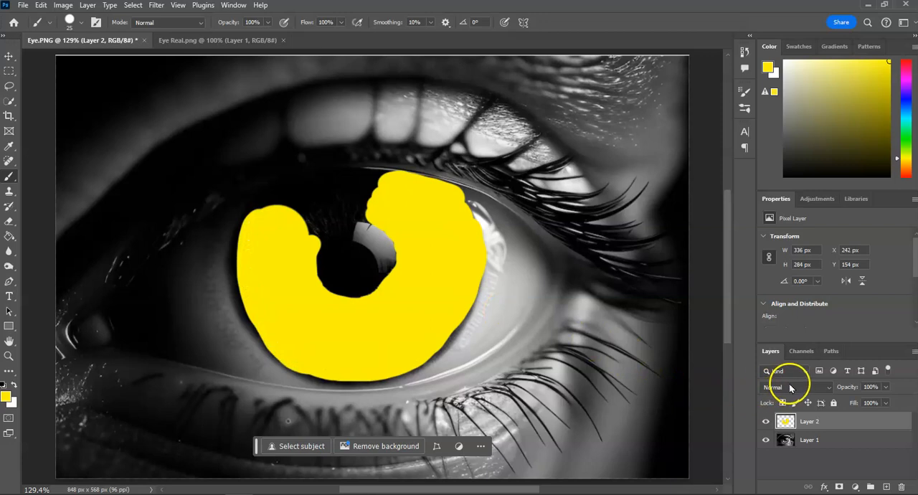
pyautogui.click(791, 389)
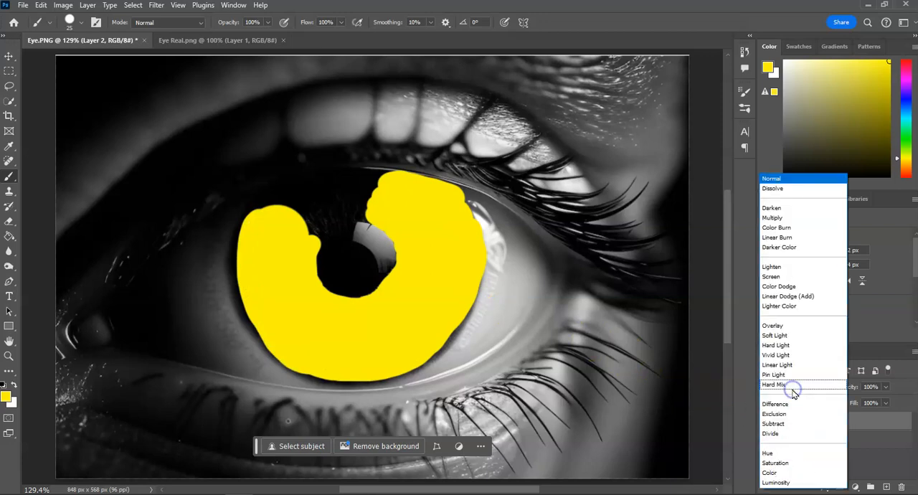
pyautogui.click(783, 325)
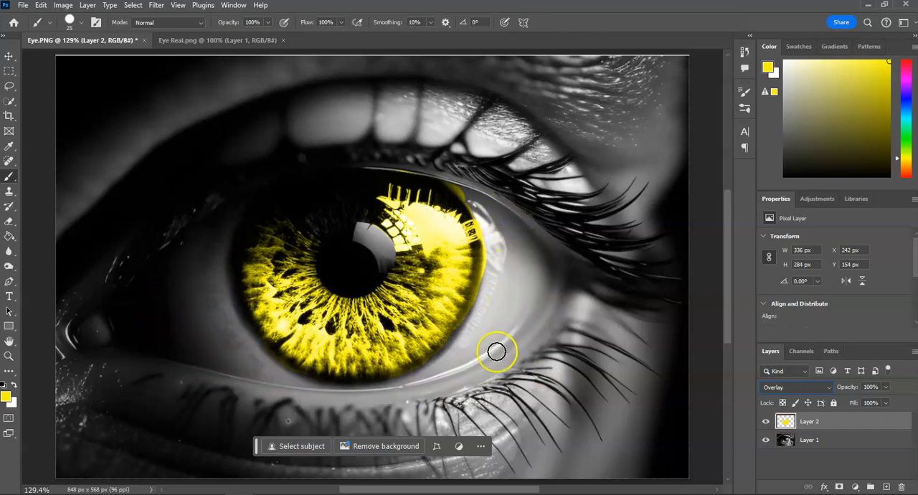
# Step: Add another empty layer on top and pick a dark teal blue as the foreground colour
pyautogui.click(886, 486)
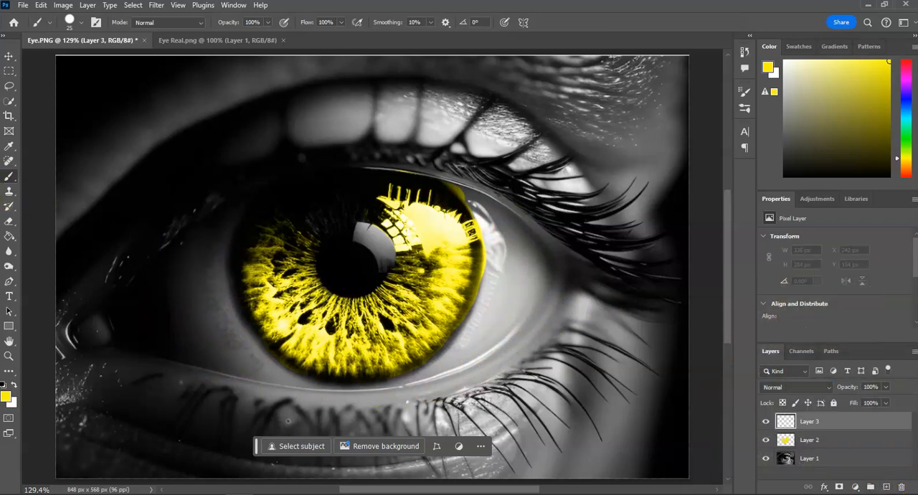
pyautogui.click(906, 115)
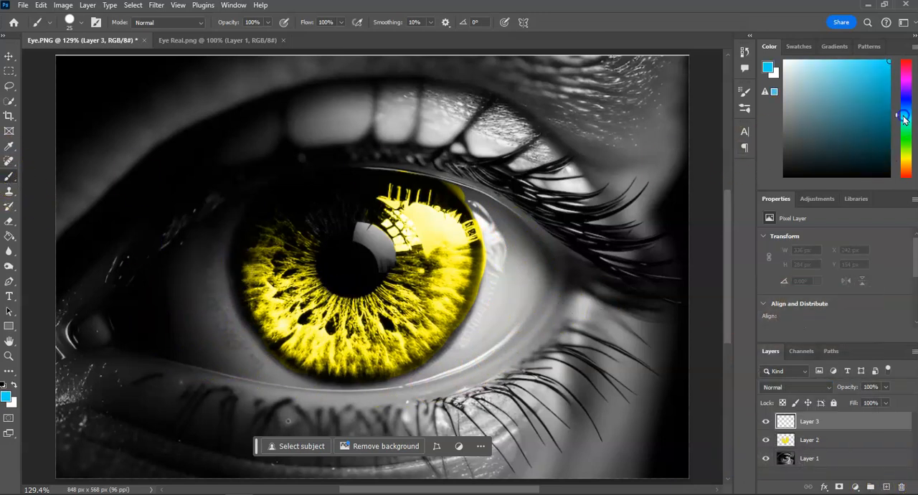
pyautogui.click(872, 111)
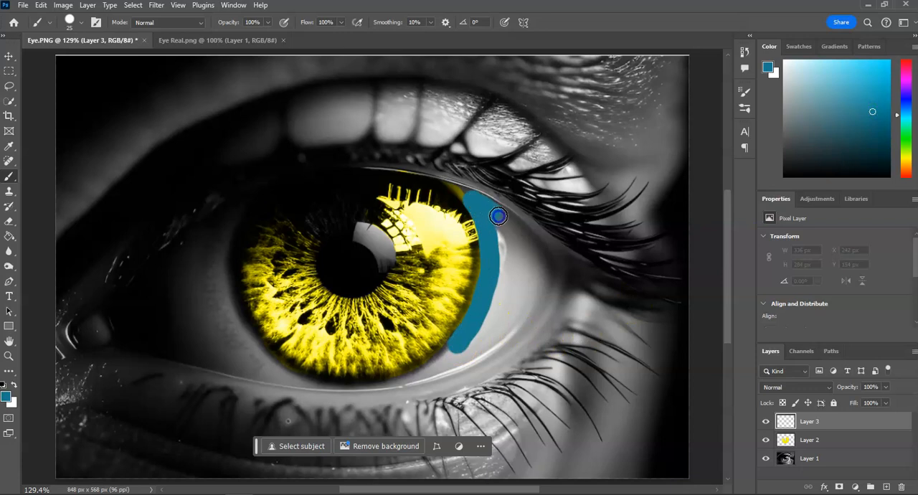
# Step: Paint the white of the eye teal blue on both sides of the iris
pyautogui.moveTo(546, 264)
pyautogui.mouseDown()
pyautogui.moveTo(522, 329)
pyautogui.moveTo(448, 369)
pyautogui.mouseUp()
pyautogui.moveTo(474, 337)
pyautogui.mouseDown()
pyautogui.moveTo(500, 231)
pyautogui.moveTo(475, 353)
pyautogui.moveTo(505, 290)
pyautogui.moveTo(508, 235)
pyautogui.moveTo(513, 281)
pyautogui.moveTo(500, 325)
pyautogui.moveTo(529, 279)
pyautogui.mouseUp()
pyautogui.moveTo(518, 315); pyautogui.dragTo(518, 314)
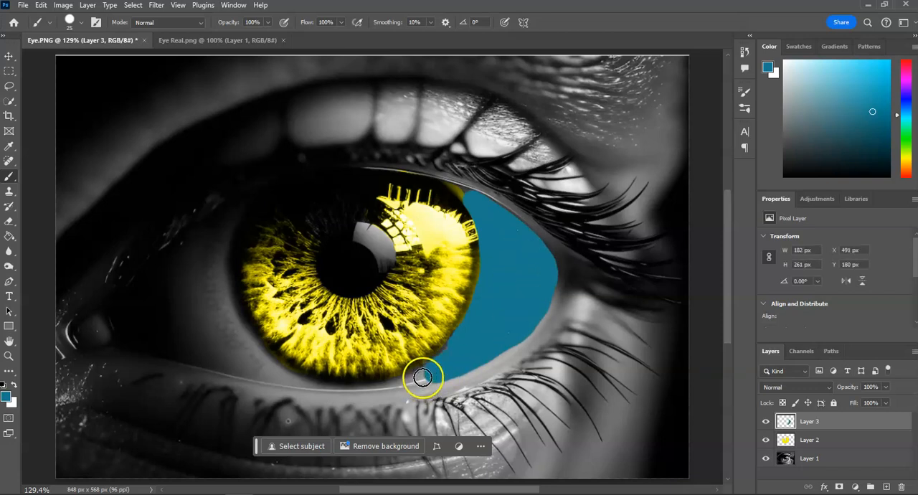
pyautogui.moveTo(193, 356)
pyautogui.mouseDown()
pyautogui.moveTo(175, 329)
pyautogui.moveTo(173, 292)
pyautogui.moveTo(189, 255)
pyautogui.moveTo(189, 328)
pyautogui.moveTo(211, 360)
pyautogui.moveTo(203, 320)
pyautogui.moveTo(220, 244)
pyautogui.moveTo(235, 324)
pyautogui.moveTo(276, 370)
pyautogui.moveTo(219, 356)
pyautogui.moveTo(241, 367)
pyautogui.moveTo(230, 363)
pyautogui.moveTo(213, 309)
pyautogui.mouseUp()
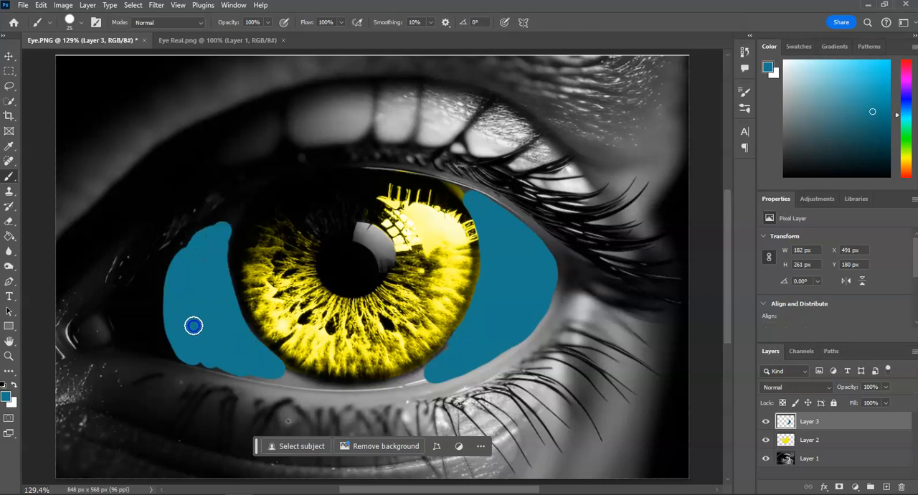
pyautogui.moveTo(295, 377)
pyautogui.mouseDown()
pyautogui.moveTo(218, 359)
pyautogui.moveTo(254, 352)
pyautogui.moveTo(225, 335)
pyautogui.mouseUp()
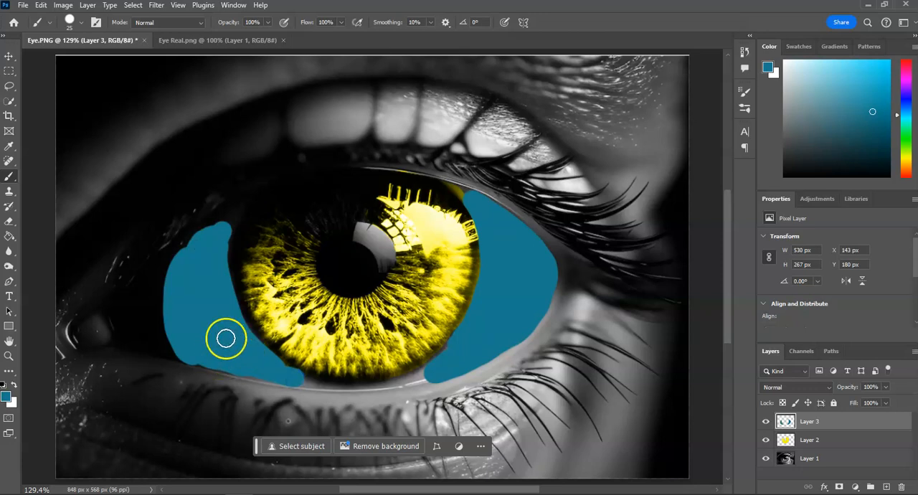
# Step: Set the teal blue layer's blend mode to Overlay and compare the result with Eye Real.png
pyautogui.click(779, 388)
pyautogui.click(810, 322)
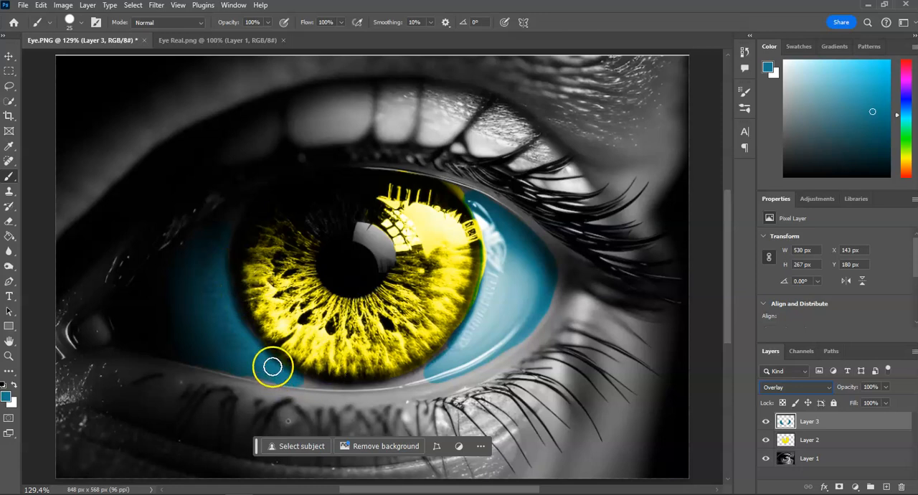
pyautogui.click(218, 41)
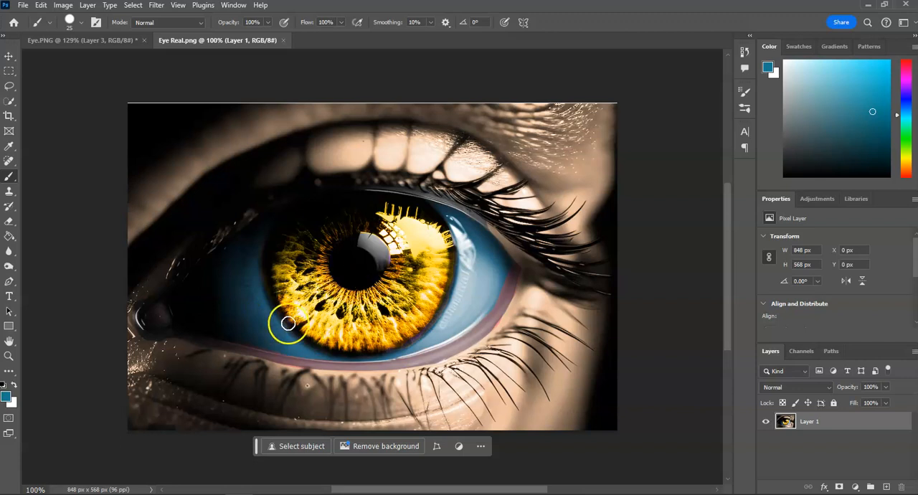
# Step: Add another empty layer on top in Eye.PNG, set the brush size to 152 px and shift the foreground hue to pinkish red
pyautogui.click(107, 40)
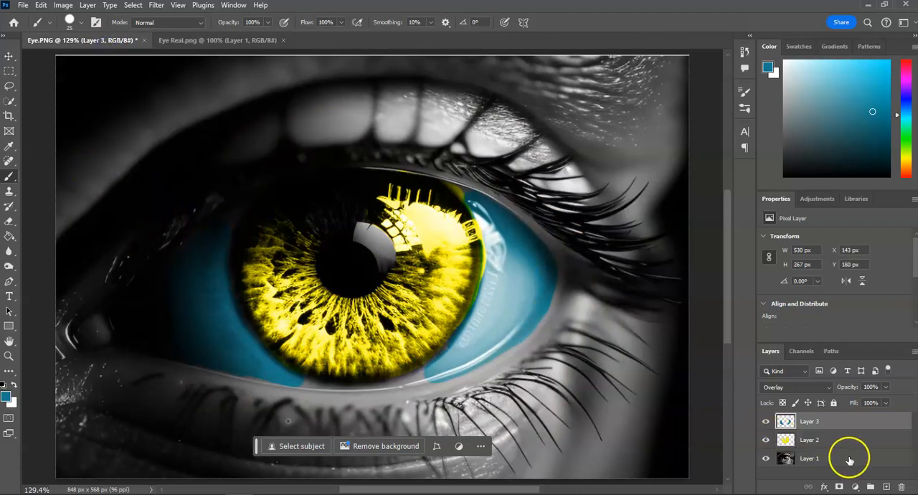
pyautogui.click(885, 487)
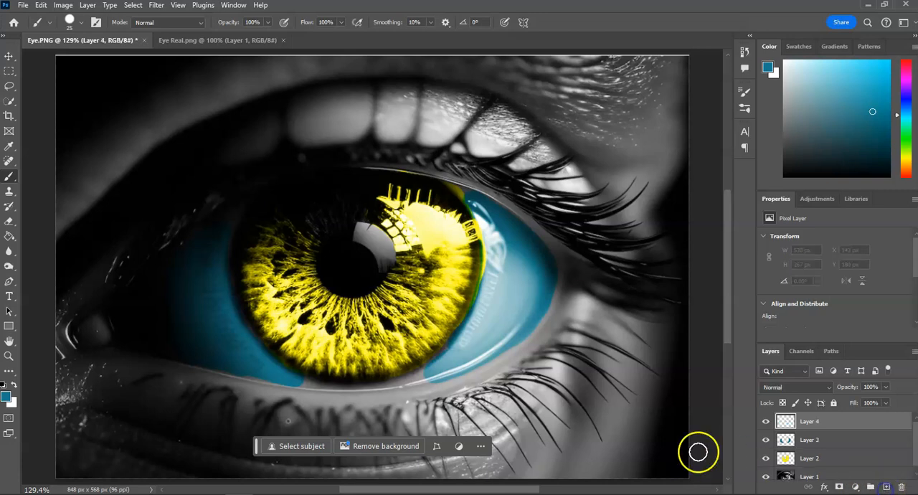
pyautogui.click(80, 23)
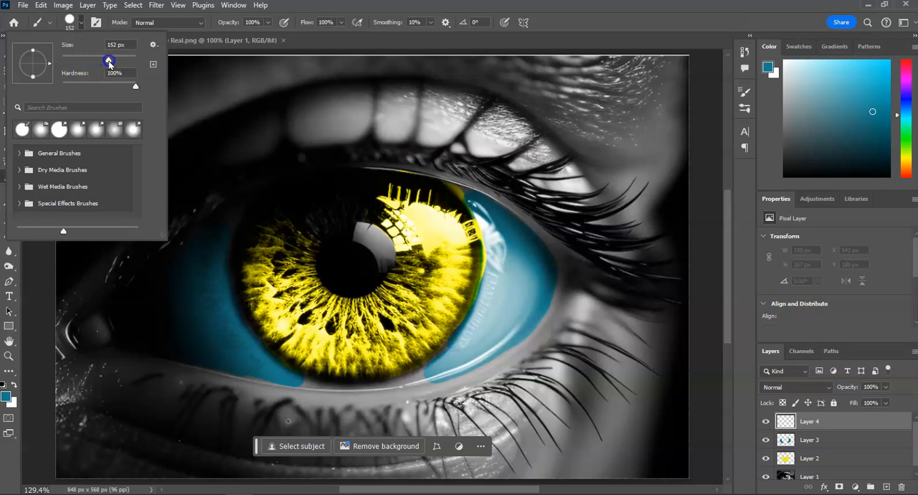
pyautogui.moveTo(905, 86); pyautogui.dragTo(905, 66)
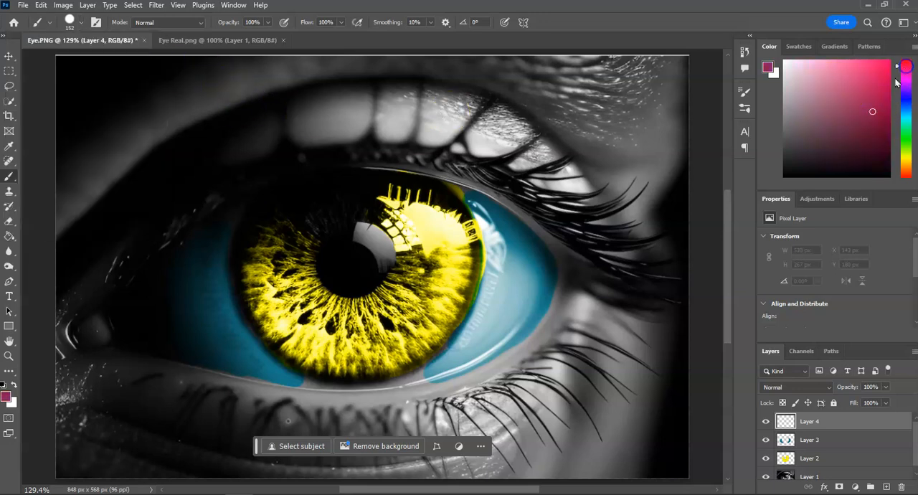
# Step: Paint all the skin around the eye crimson red and set the new layer's blend mode to Overlay
pyautogui.moveTo(635, 205)
pyautogui.mouseDown()
pyautogui.moveTo(548, 155)
pyautogui.moveTo(471, 128)
pyautogui.moveTo(327, 118)
pyautogui.moveTo(216, 140)
pyautogui.moveTo(82, 224)
pyautogui.moveTo(65, 210)
pyautogui.moveTo(74, 97)
pyautogui.moveTo(637, 83)
pyautogui.moveTo(674, 142)
pyautogui.mouseUp()
pyautogui.moveTo(669, 178)
pyautogui.mouseDown()
pyautogui.moveTo(621, 404)
pyautogui.moveTo(638, 443)
pyautogui.moveTo(661, 370)
pyautogui.moveTo(644, 466)
pyautogui.moveTo(597, 455)
pyautogui.moveTo(450, 481)
pyautogui.moveTo(145, 488)
pyautogui.moveTo(75, 473)
pyautogui.moveTo(73, 417)
pyautogui.moveTo(86, 415)
pyautogui.moveTo(283, 445)
pyautogui.moveTo(428, 447)
pyautogui.moveTo(466, 438)
pyautogui.moveTo(568, 393)
pyautogui.moveTo(623, 309)
pyautogui.mouseUp()
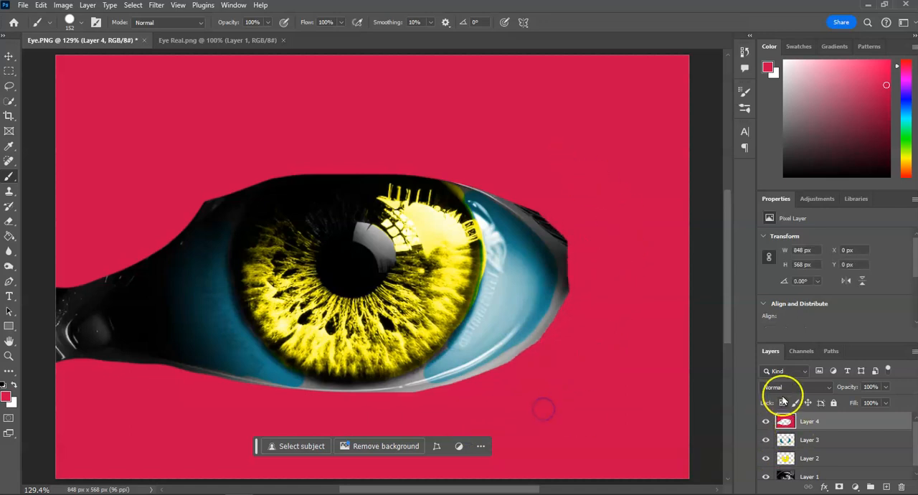
pyautogui.click(785, 387)
pyautogui.click(787, 325)
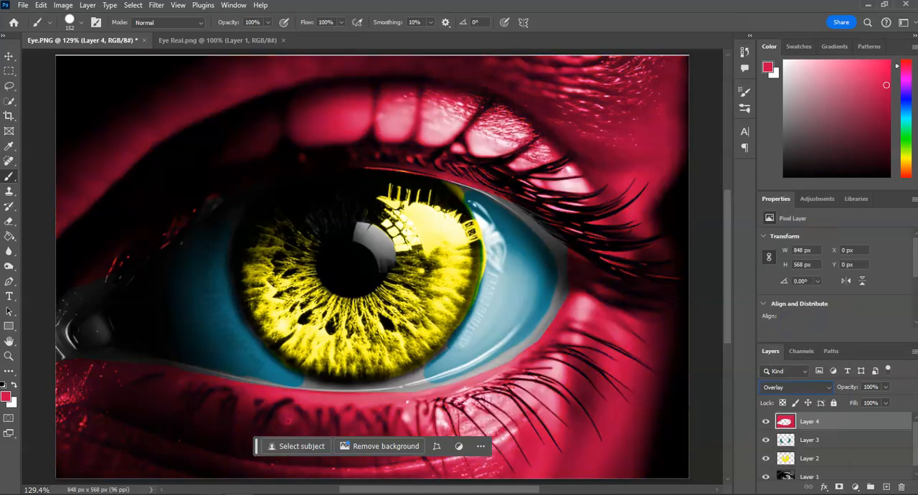
# Step: Paint crimson red over the remaining grey areas at the eye's inner corner and lid edges, and over the pupil and inner iris ring
pyautogui.moveTo(50, 369); pyautogui.dragTo(46, 316)
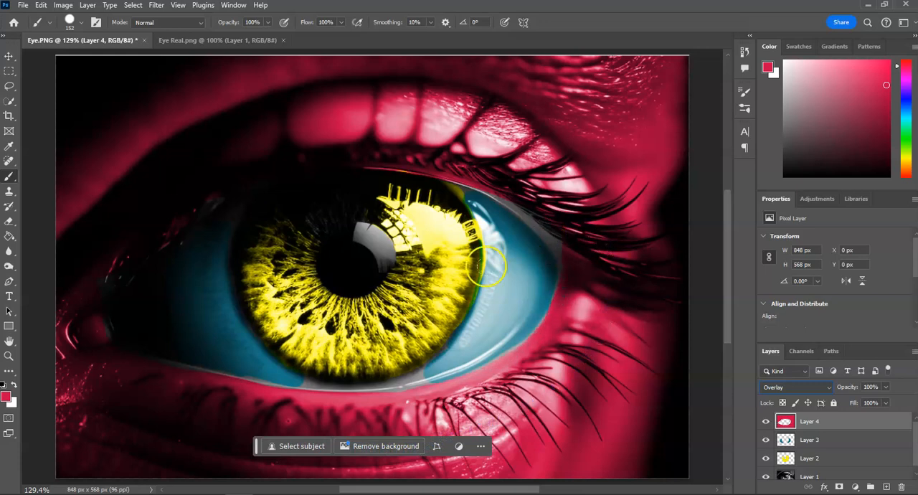
pyautogui.moveTo(381, 254); pyautogui.dragTo(357, 259)
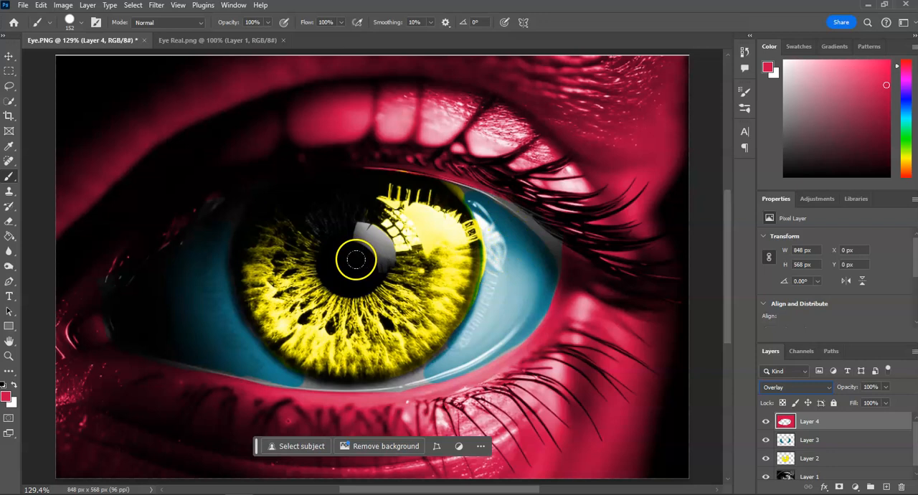
pyautogui.click(356, 261)
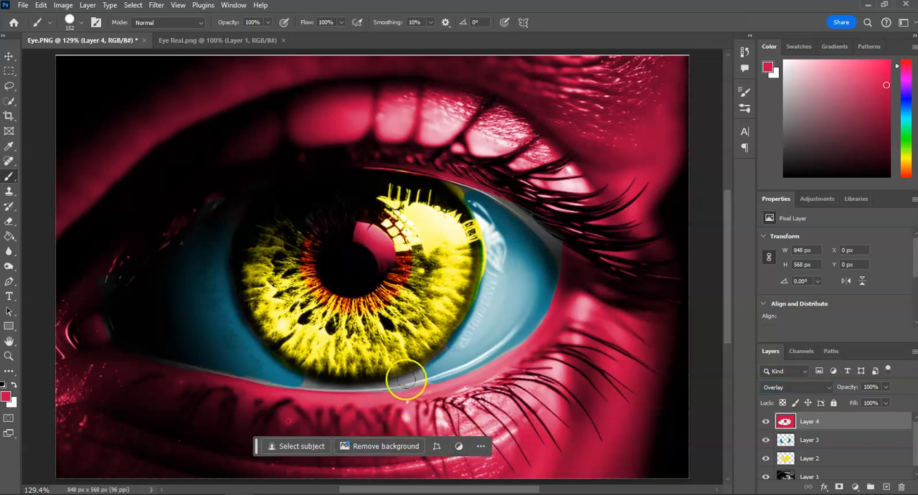